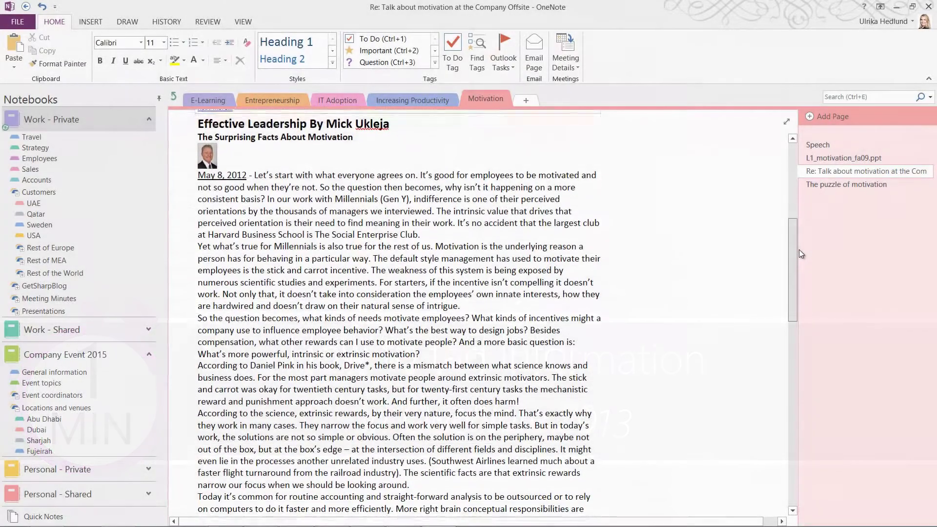
drag(799, 250, 801, 263)
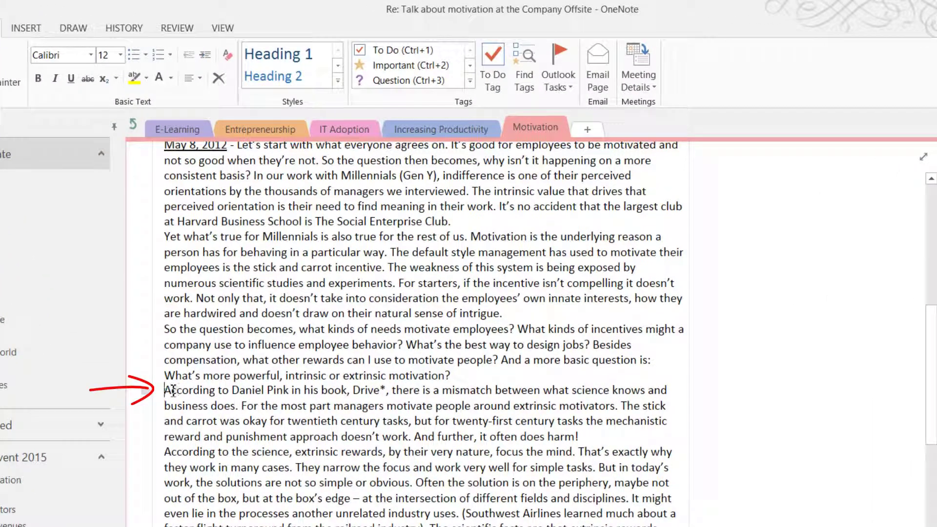
Step: Select the word 'Drive*' in the Daniel Pink paragraph on the Motivation page
drag(353, 390, 385, 390)
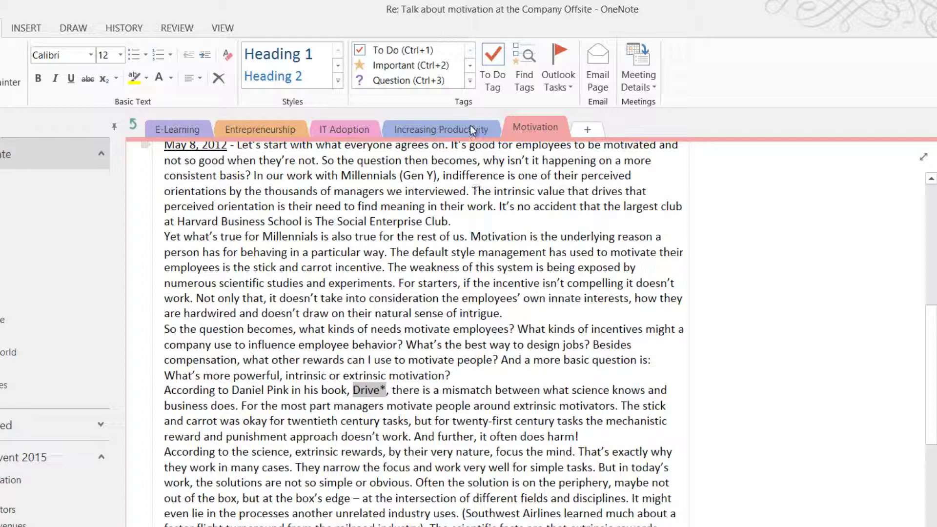
Step: Apply the 'Book to read' tag from the Tags gallery to the Daniel Pink paragraph
click(470, 81)
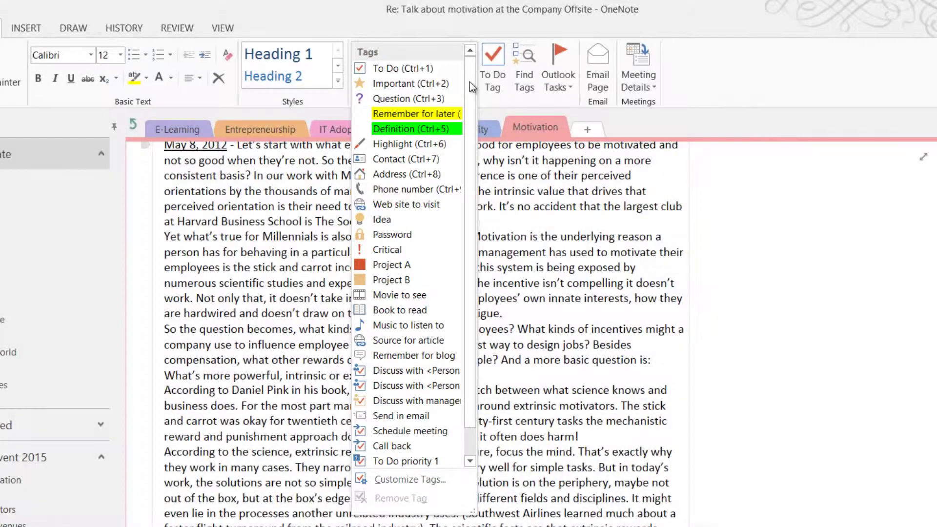
click(427, 310)
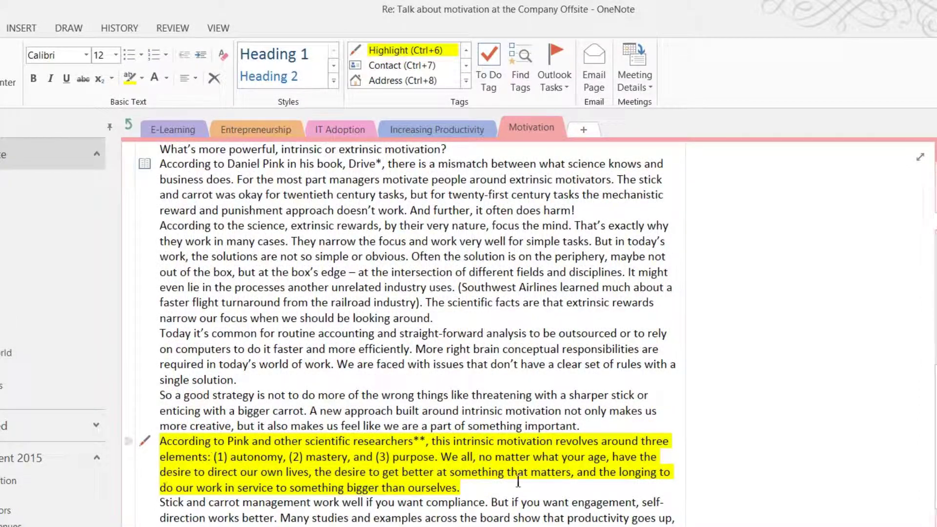
scroll(708, 501, down, 5)
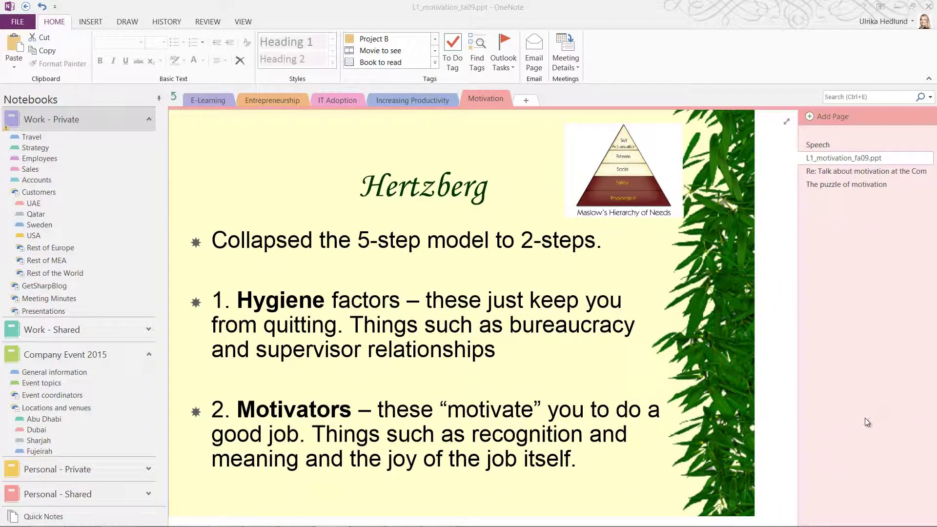
Step: Open the Tags Summary pane listing the Book to read, Highlight and Research notes
click(477, 59)
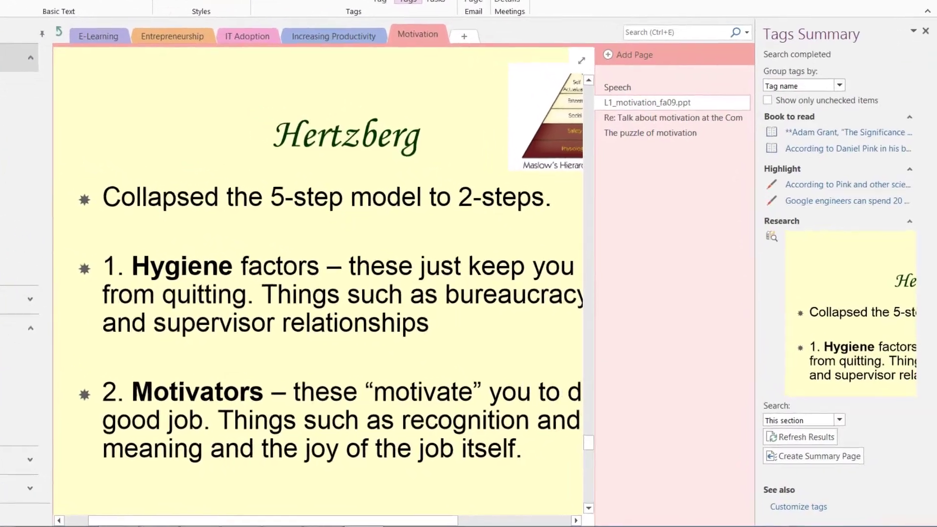
drag(924, 123, 932, 205)
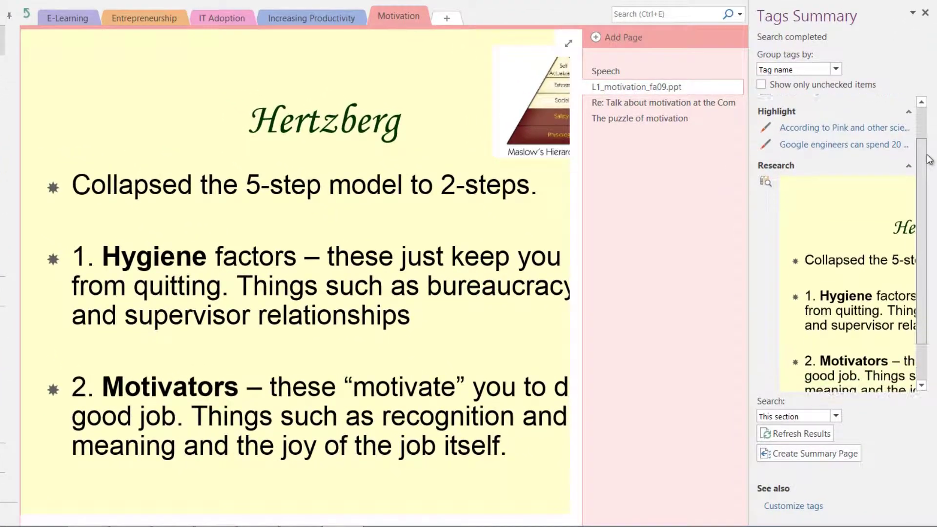